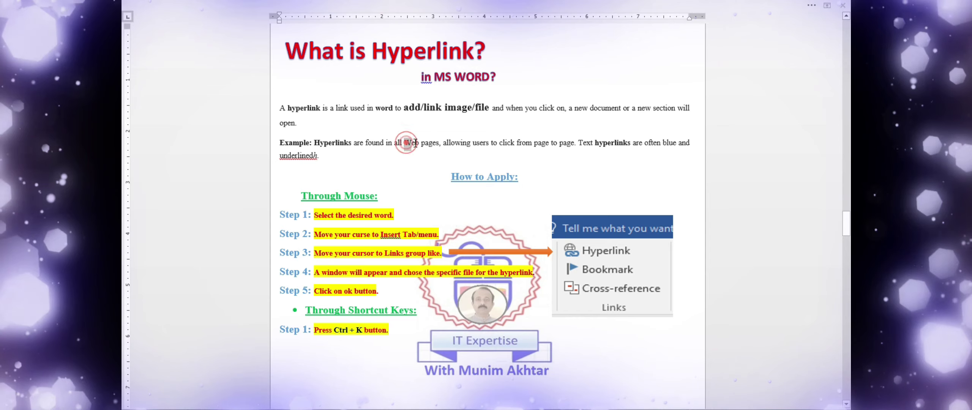
Delete the stray characters right after 'underlined' at the end of the Example sentence.
left_click_drag(405, 144, 431, 144)
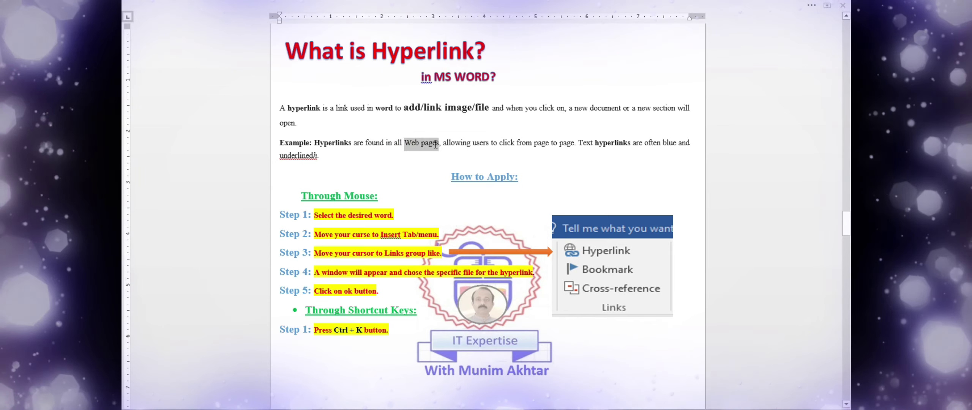
left_click_drag(447, 144, 517, 144)
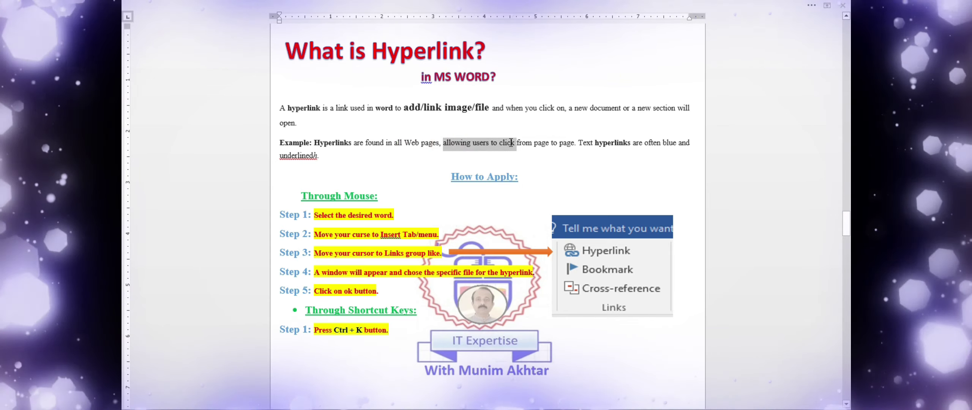
left_click(560, 145)
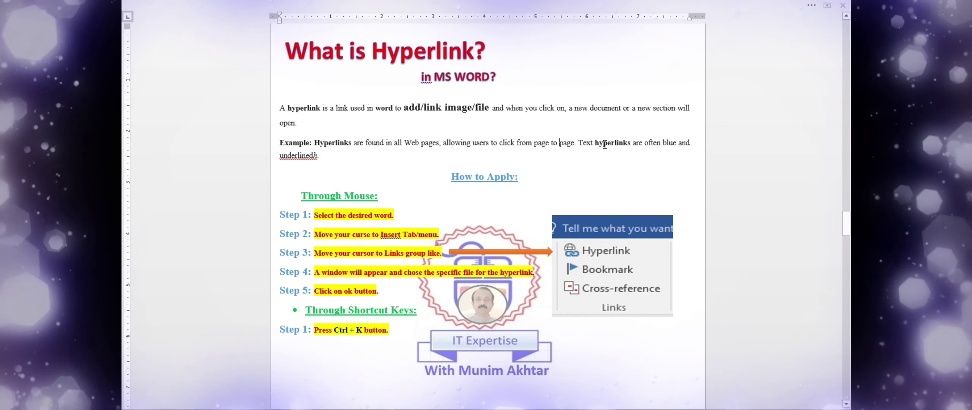
left_click(313, 155)
key("Delete")
key("Delete")
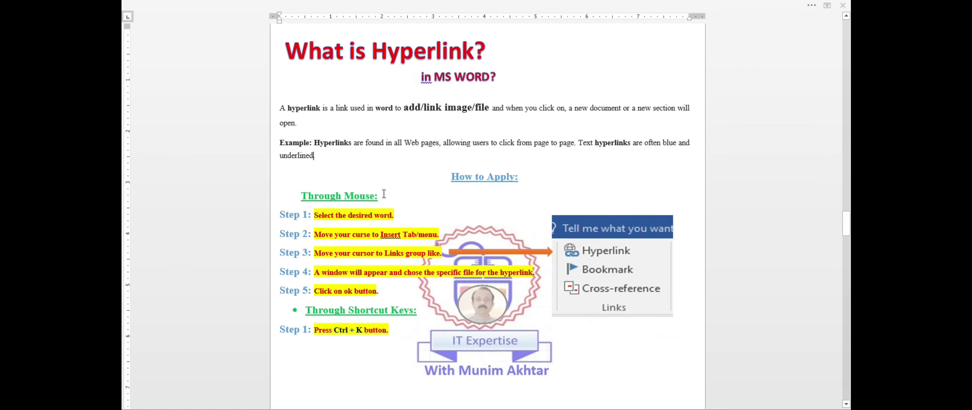
Select 'Web pages' in the Example sentence as the text to link.
left_click(382, 194)
triple_click(364, 196)
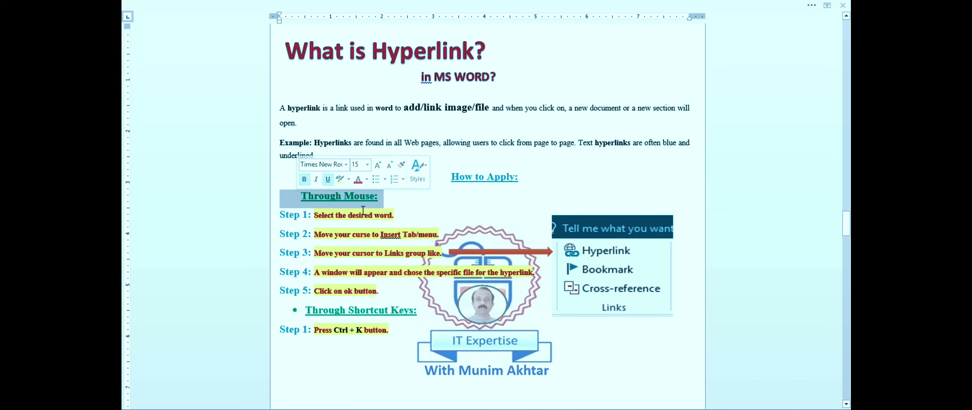
left_click_drag(403, 312, 367, 310)
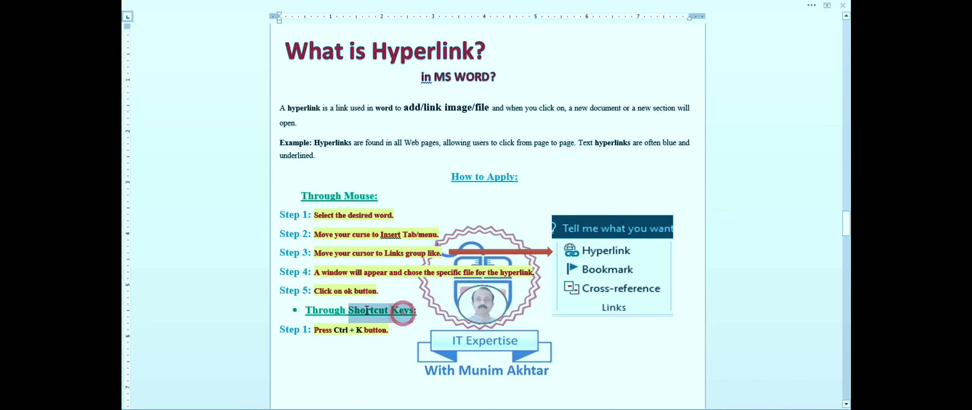
left_click(361, 310)
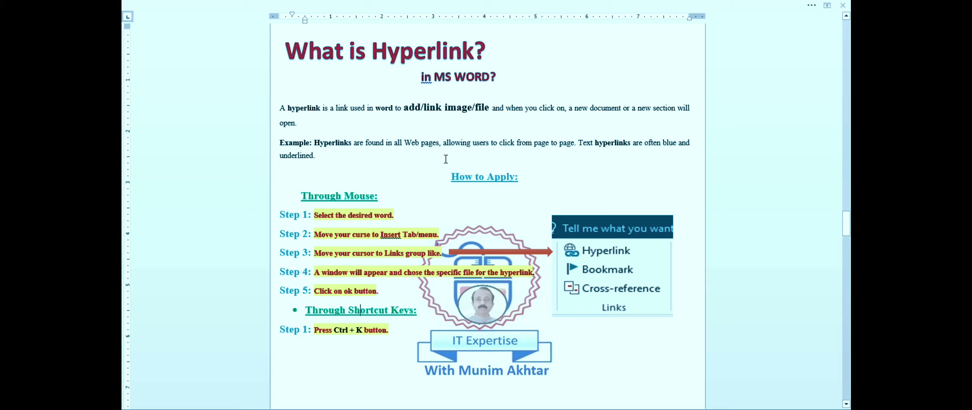
left_click_drag(439, 146, 405, 147)
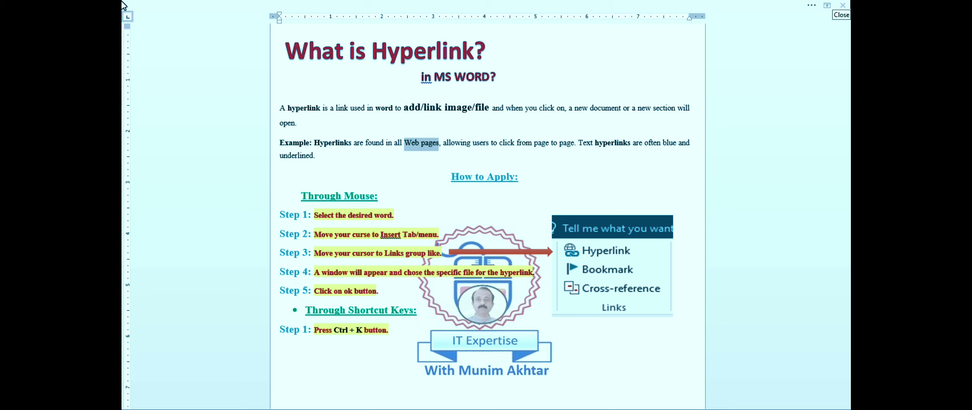
Use Ctrl+K to link 'Web pages' to the New videos folder in Word videos.
key("ctrl+k")
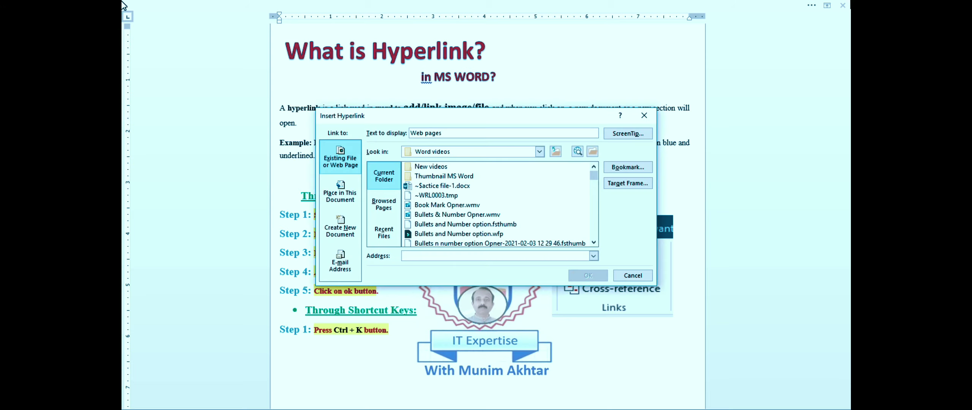
left_click_drag(443, 121, 437, 60)
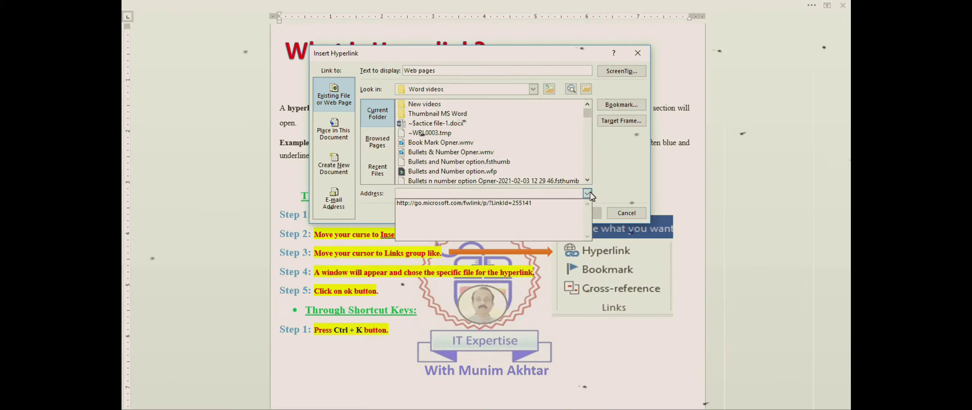
left_click(588, 194)
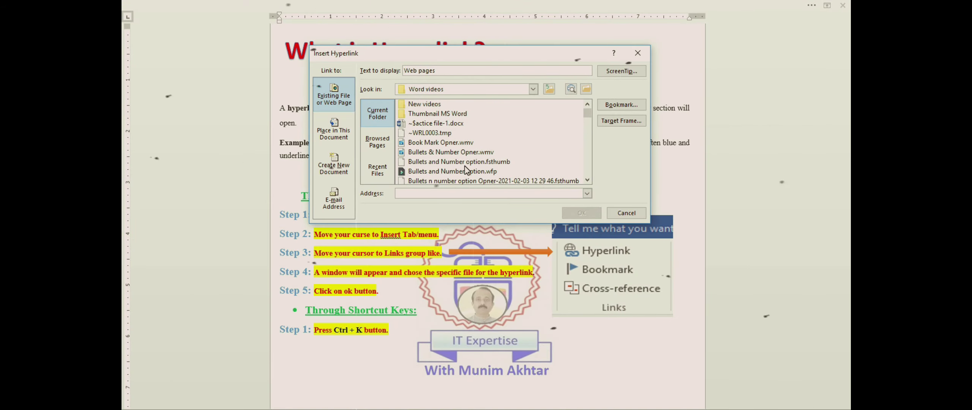
scroll(468, 169, "down", 2)
scroll(475, 167, "down", 1)
scroll(475, 167, "down", 2)
scroll(474, 167, "down", 2)
scroll(473, 167, "down", 2)
scroll(471, 167, "down", 2)
scroll(471, 167, "down", 2)
left_click_drag(588, 139, 588, 108)
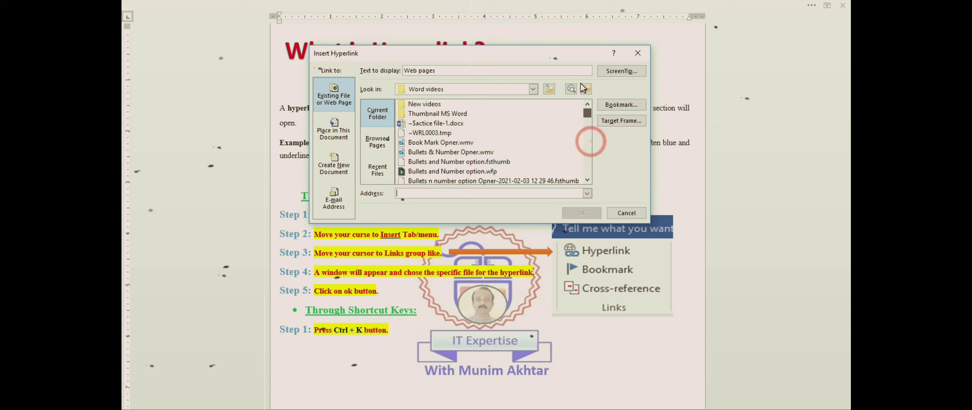
left_click(426, 105)
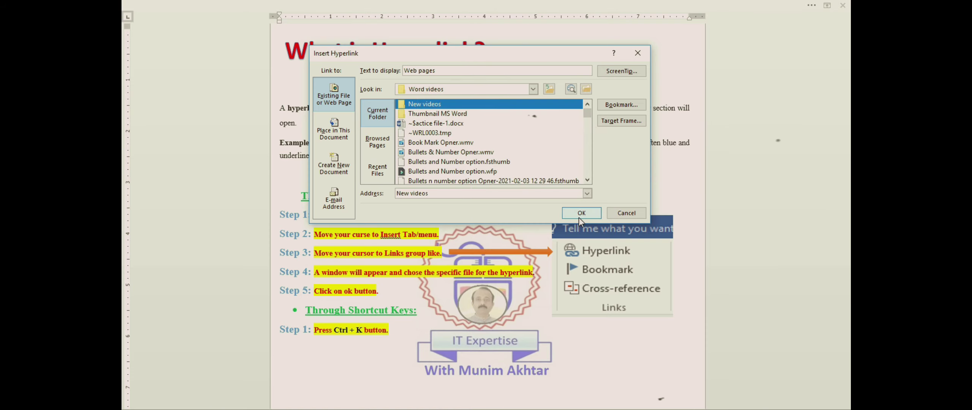
left_click(581, 214)
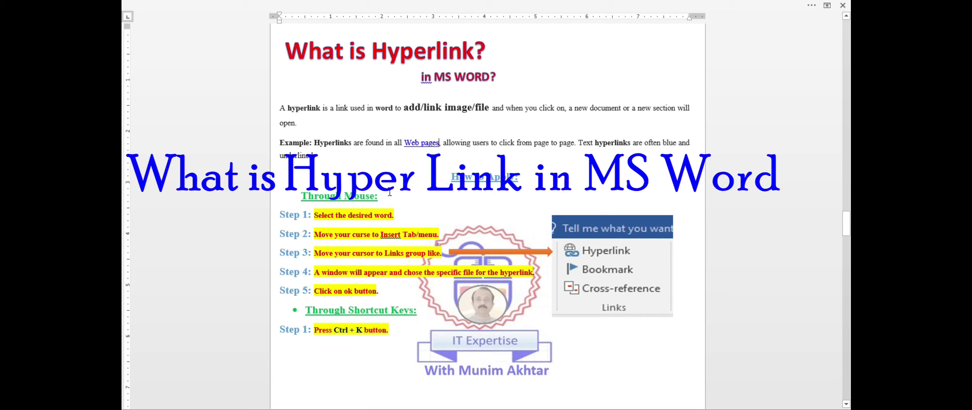
left_click_drag(380, 197, 323, 195)
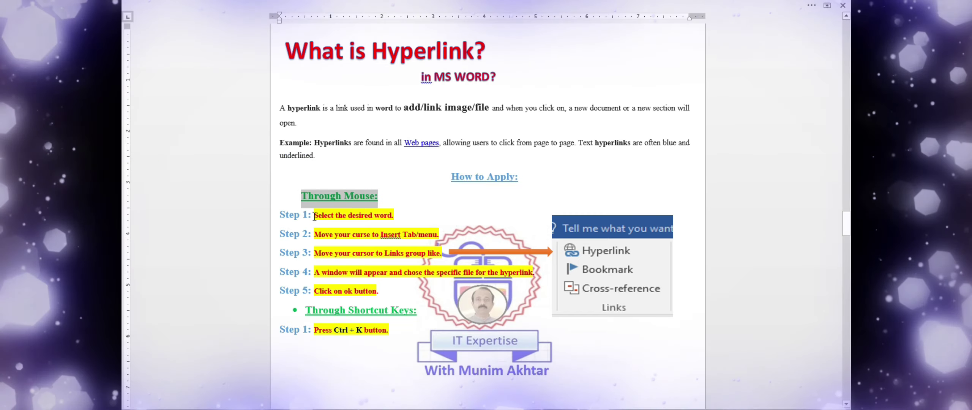
left_click_drag(315, 215, 393, 216)
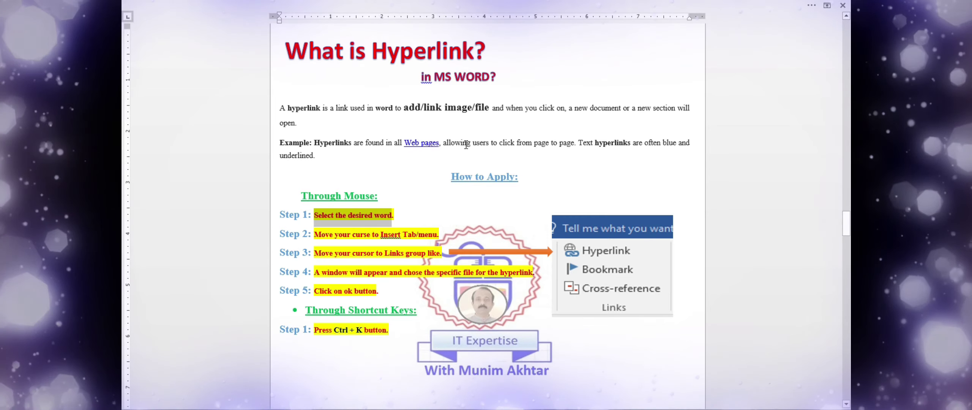
Select 'allowing users' and close the hyperlink dialog without adding a link.
left_click_drag(467, 145, 491, 146)
key("ctrl+k")
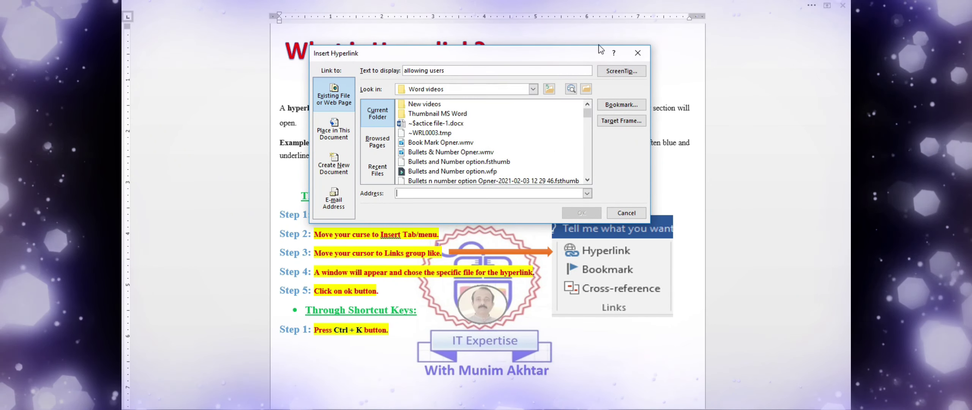
left_click(638, 53)
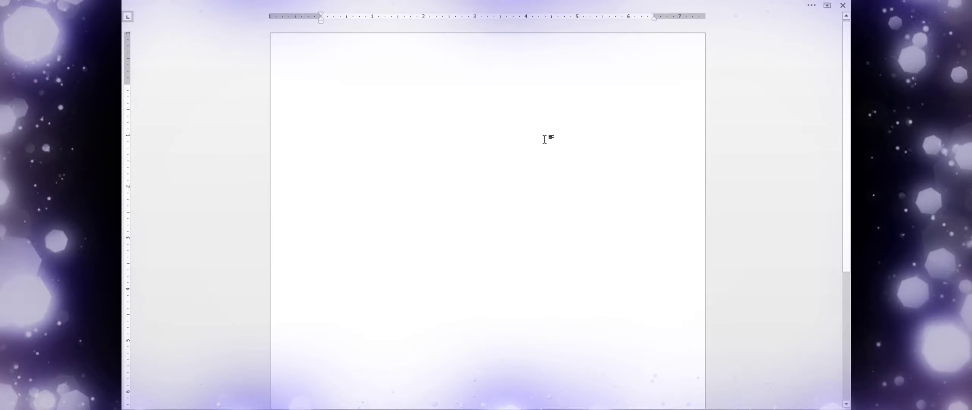
Type 'hyperlink' on the new page and bring up the ribbon's Insert commands.
type("hyperlink")
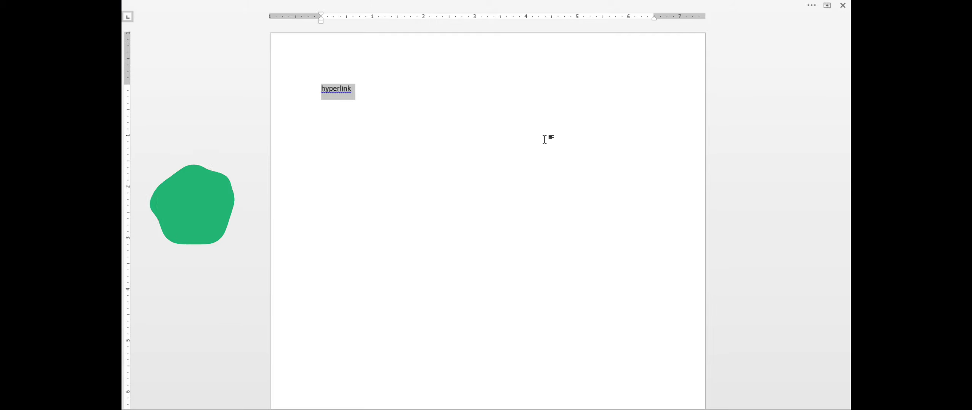
left_click(688, 5)
left_click(210, 23)
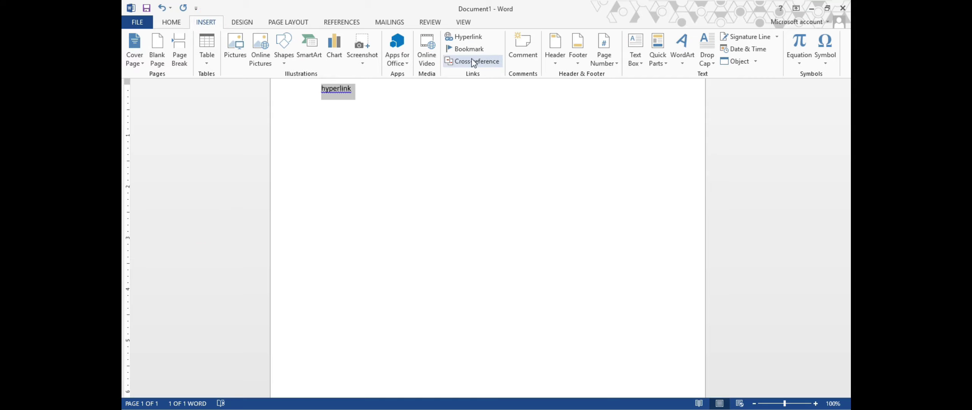
Use Insert > Hyperlink to point the word 'hyperlink' at the Documents Zoom folder.
left_click(465, 37)
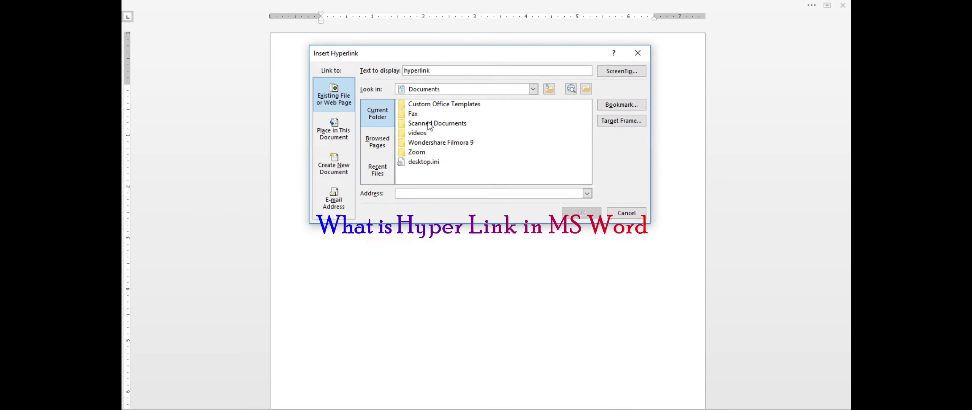
left_click(437, 152)
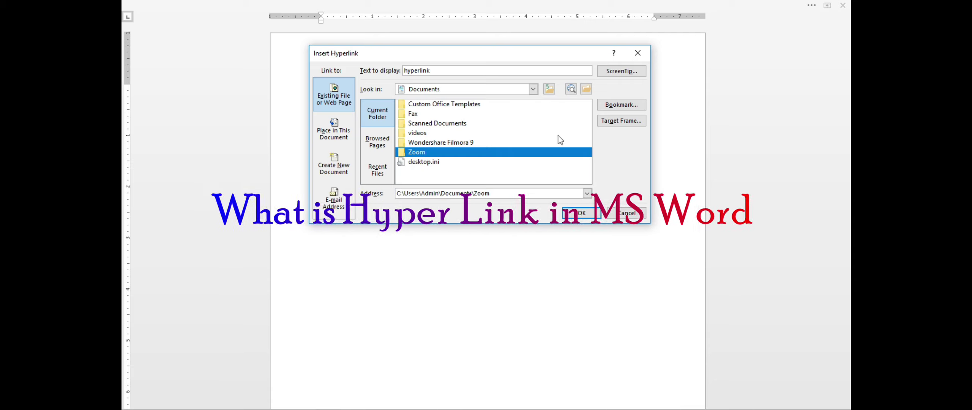
left_click(577, 212)
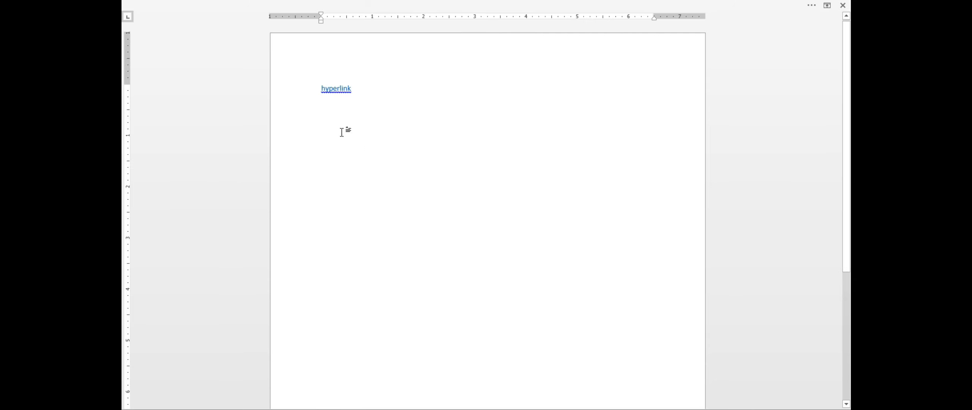
left_click(332, 92, "ctrl")
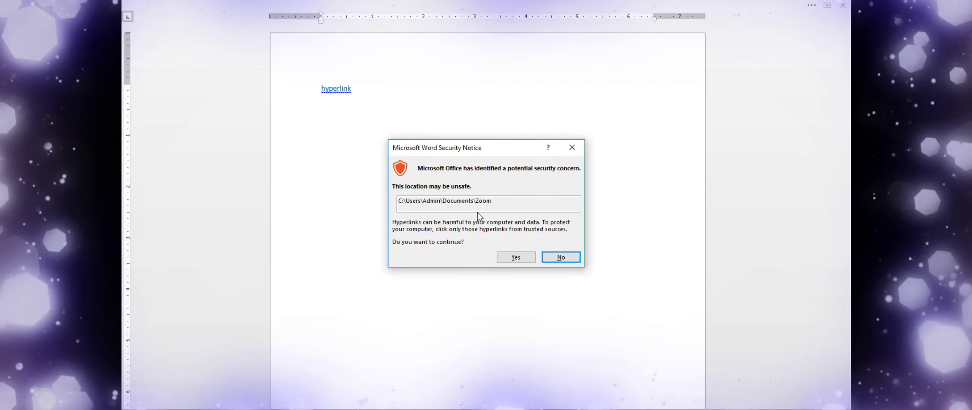
left_click(562, 258)
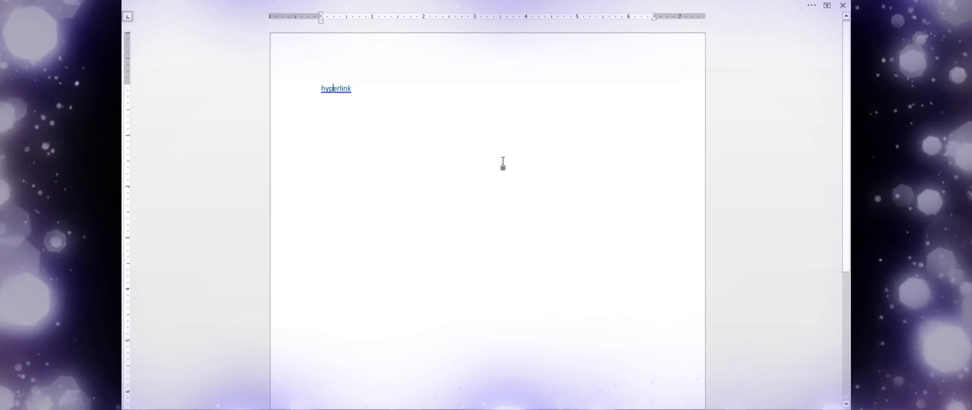